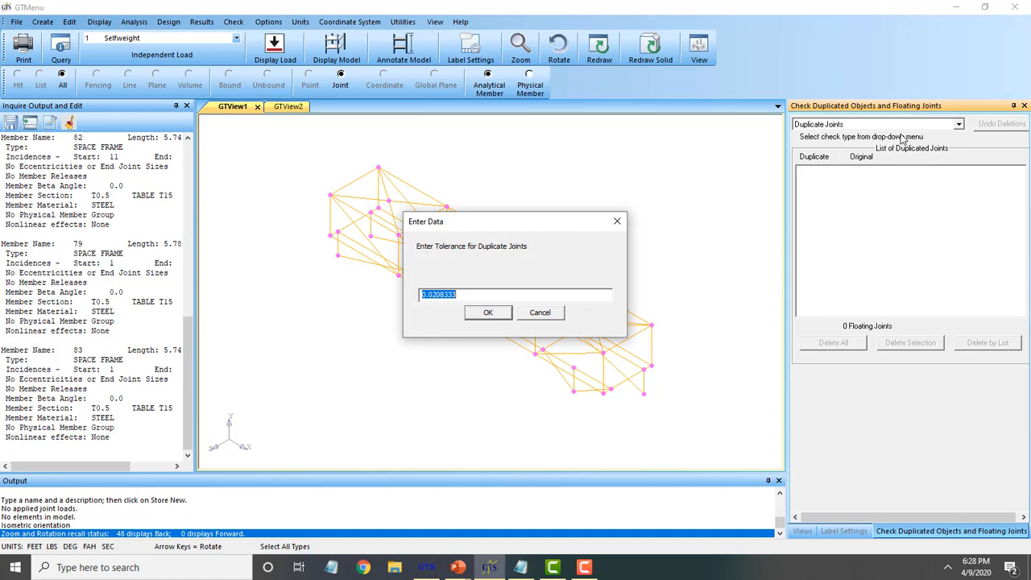
Check the model for duplicate joints with a tolerance of 0.1 and for duplicate members.
type("0.1")
key("Return")
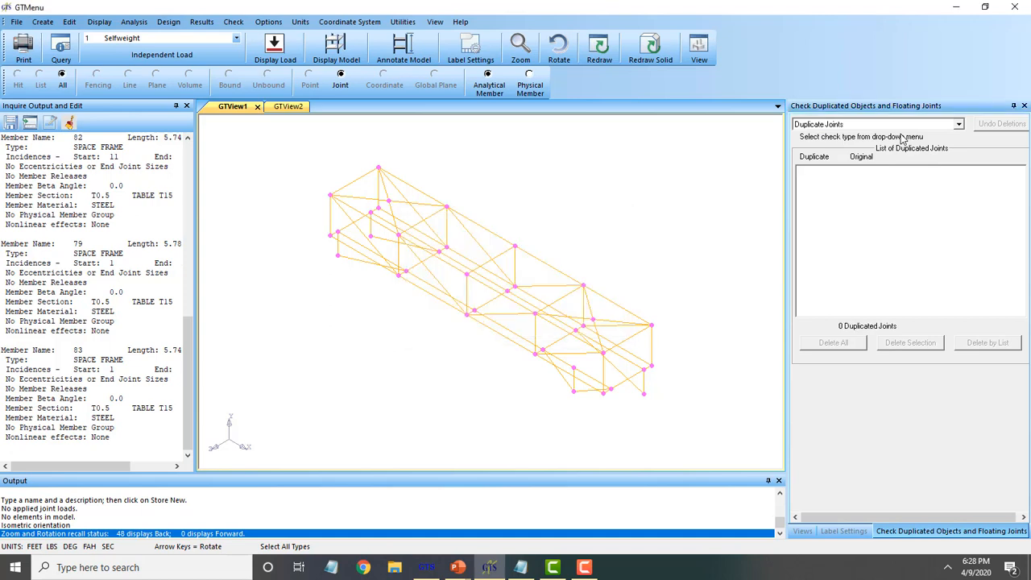
left_click(934, 126)
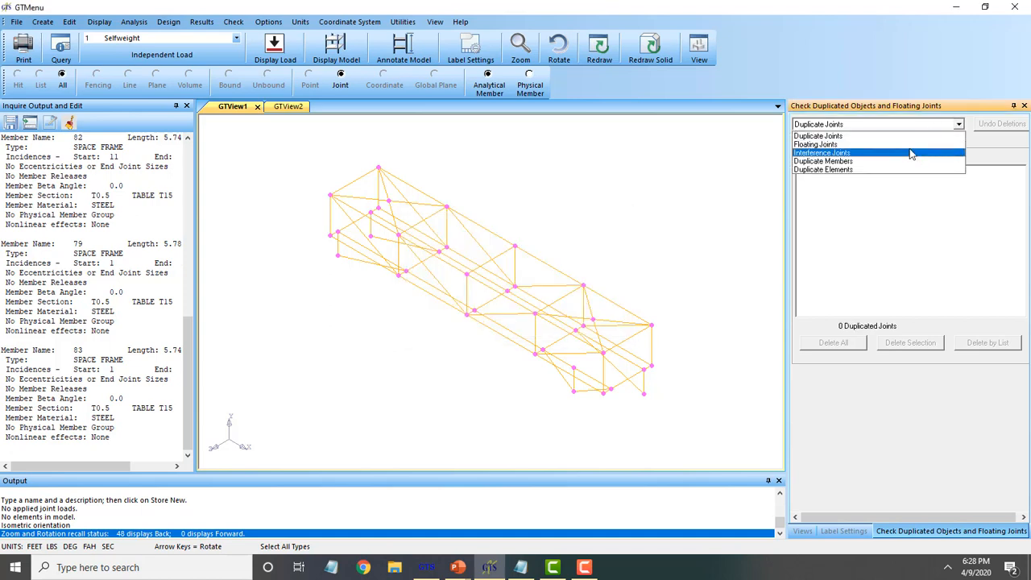
left_click(913, 162)
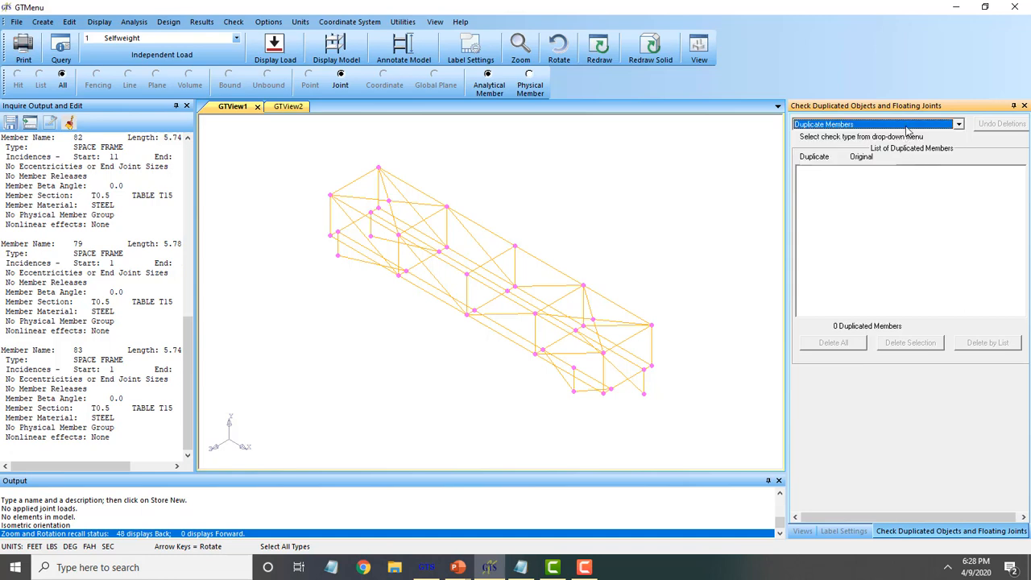
Check the model for floating joints and repeat the duplicate joints check with the 0.1 tolerance.
left_click(908, 127)
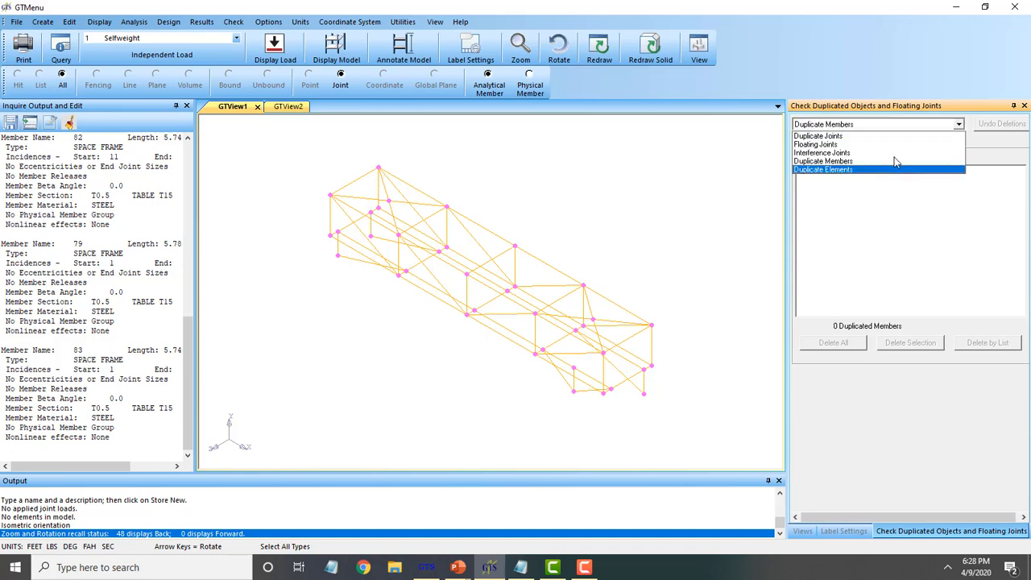
left_click(897, 145)
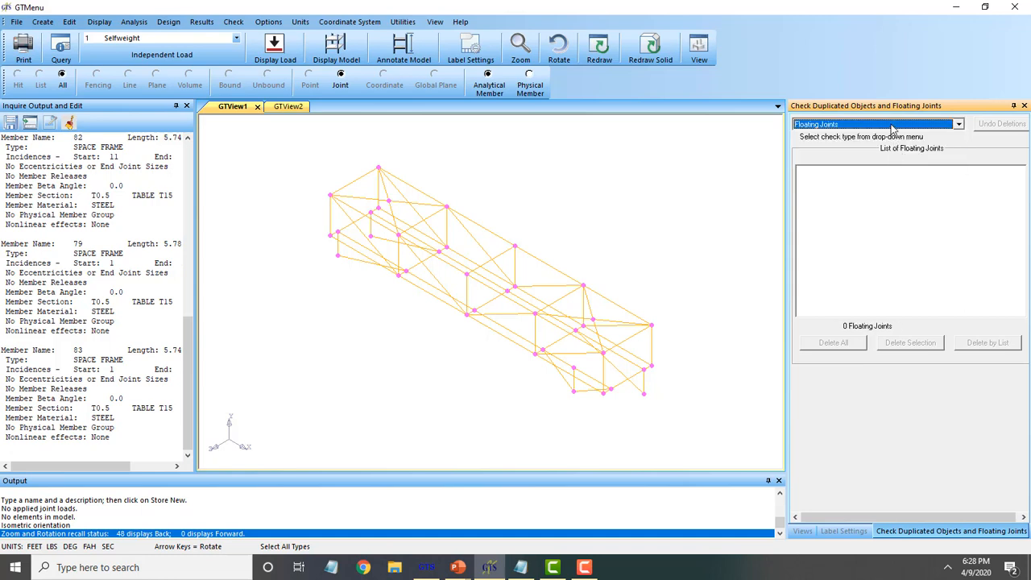
left_click(895, 126)
left_click(854, 135)
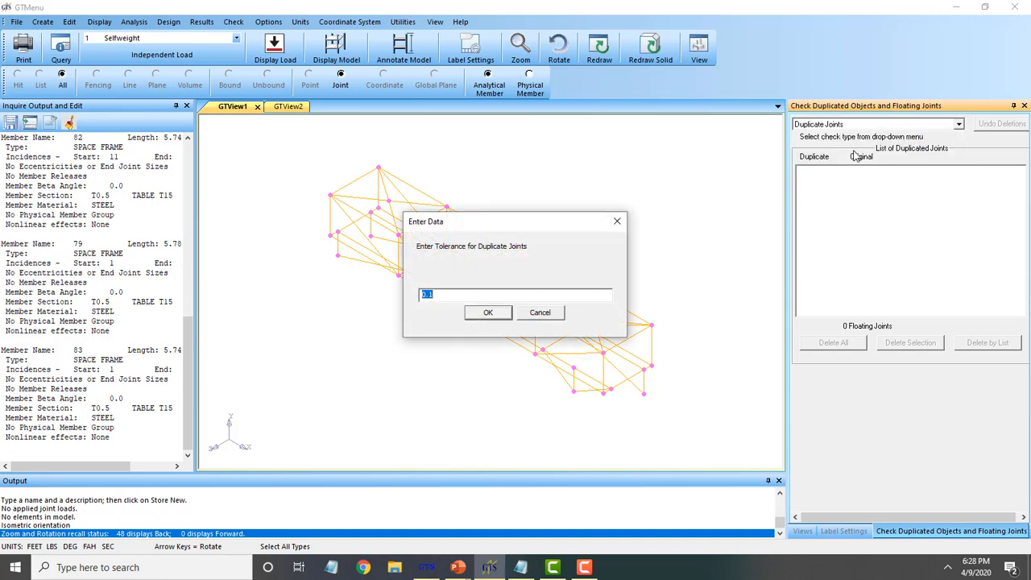
left_click(473, 318)
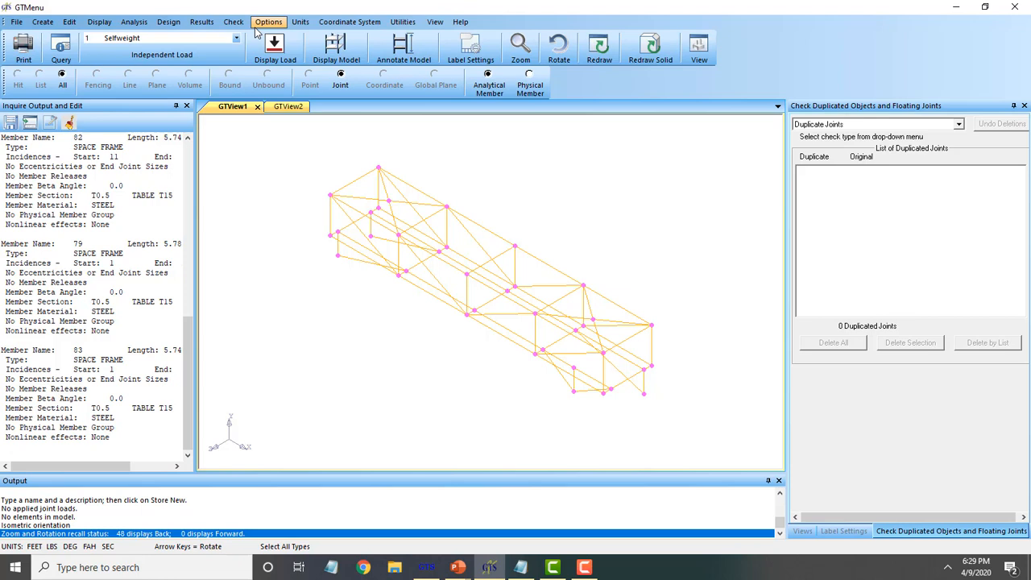
Draw the Selfweight load arrows with vectors and values on all loaded members of the truss.
left_click(275, 48)
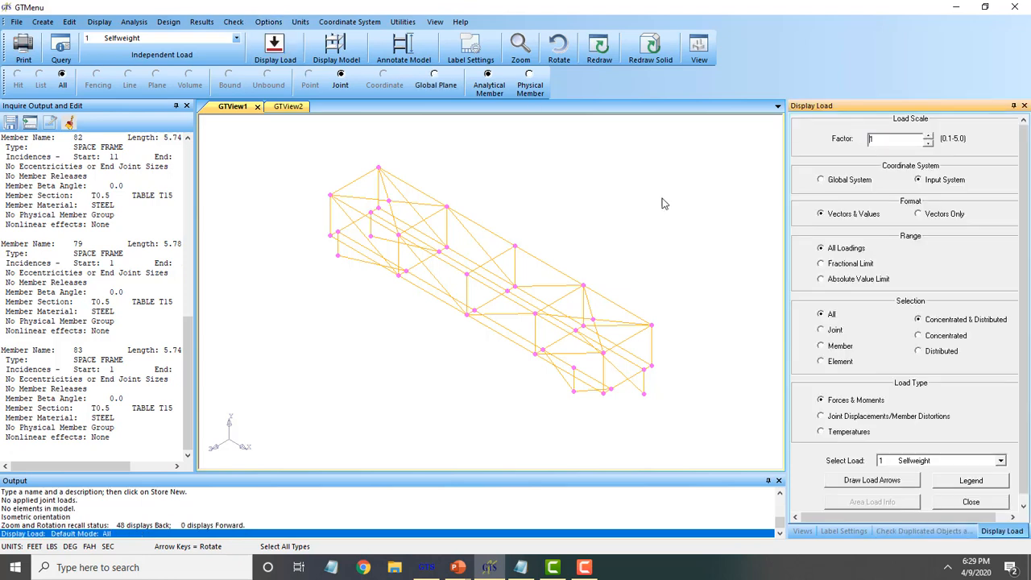
left_click(883, 482)
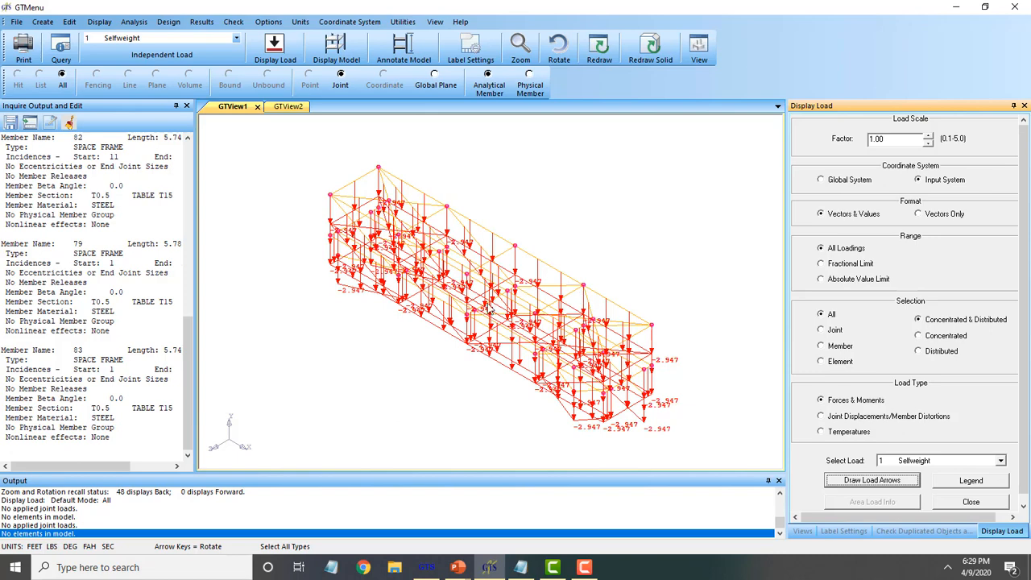
left_click(523, 254)
scroll(557, 199, "up", 2)
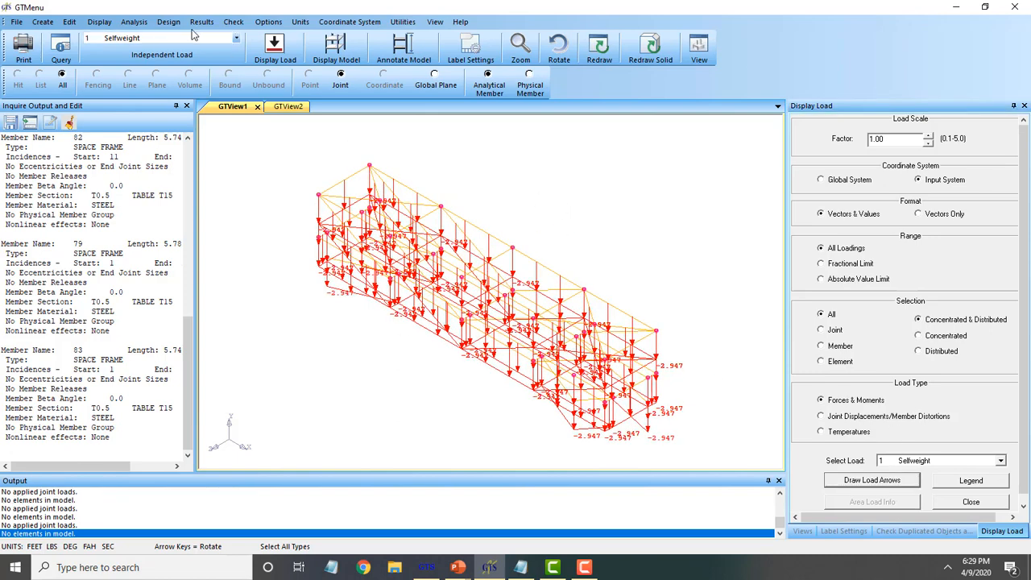
Run the standard linear stiffness analysis, committing the model changes, and dismiss the analysis output.
left_click(133, 22)
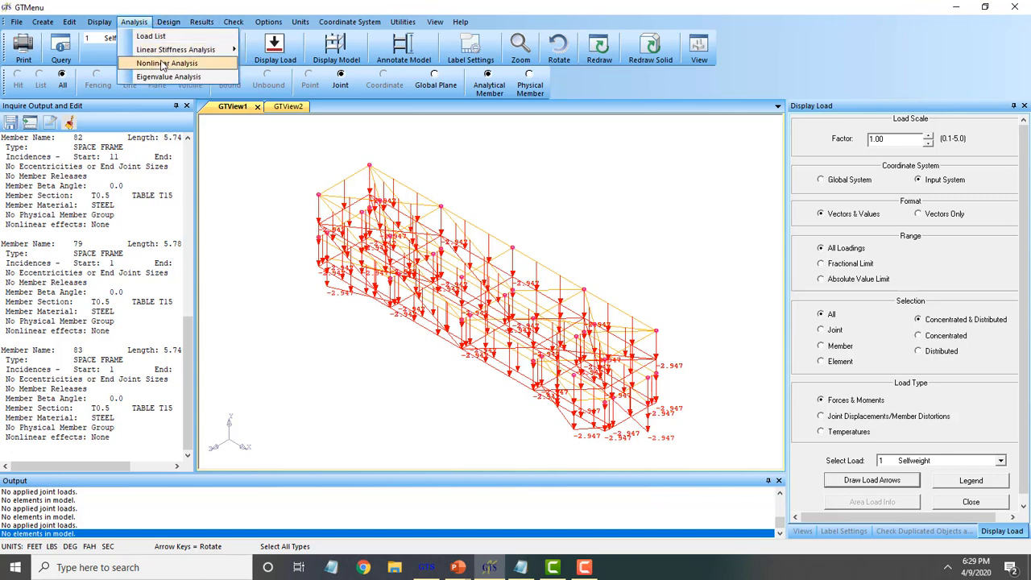
mouse_move(168, 53)
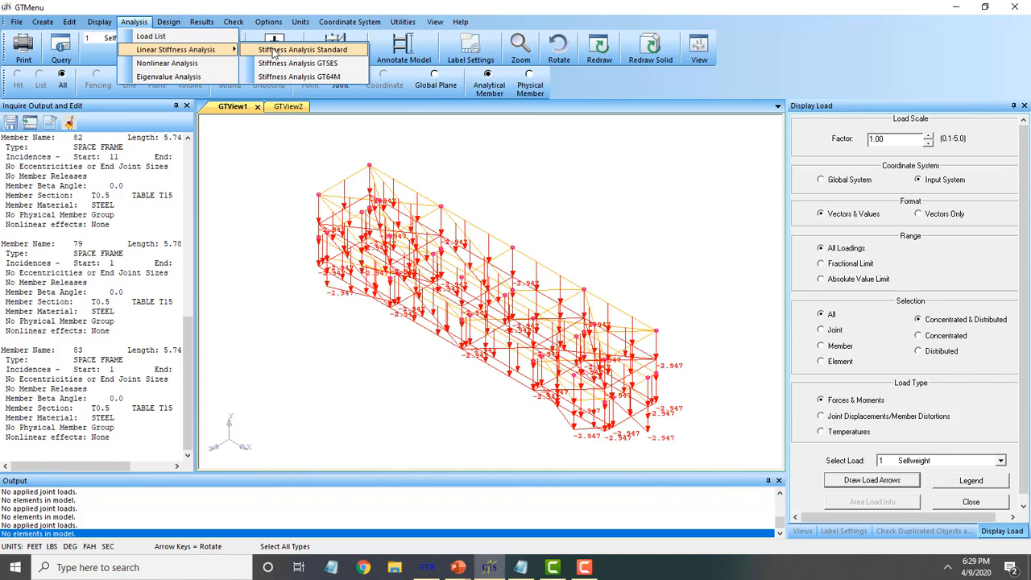
left_click(357, 53)
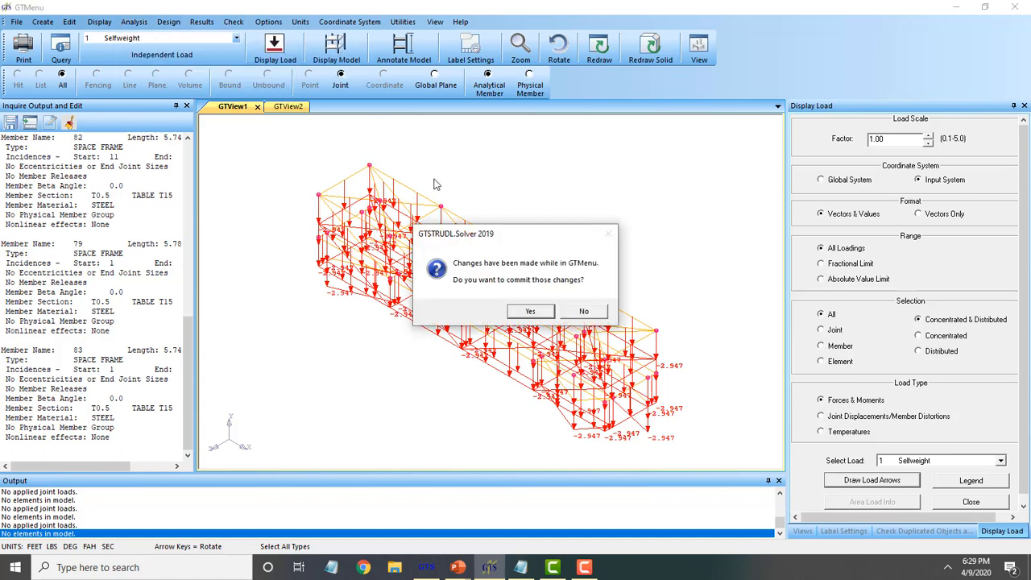
left_click(528, 313)
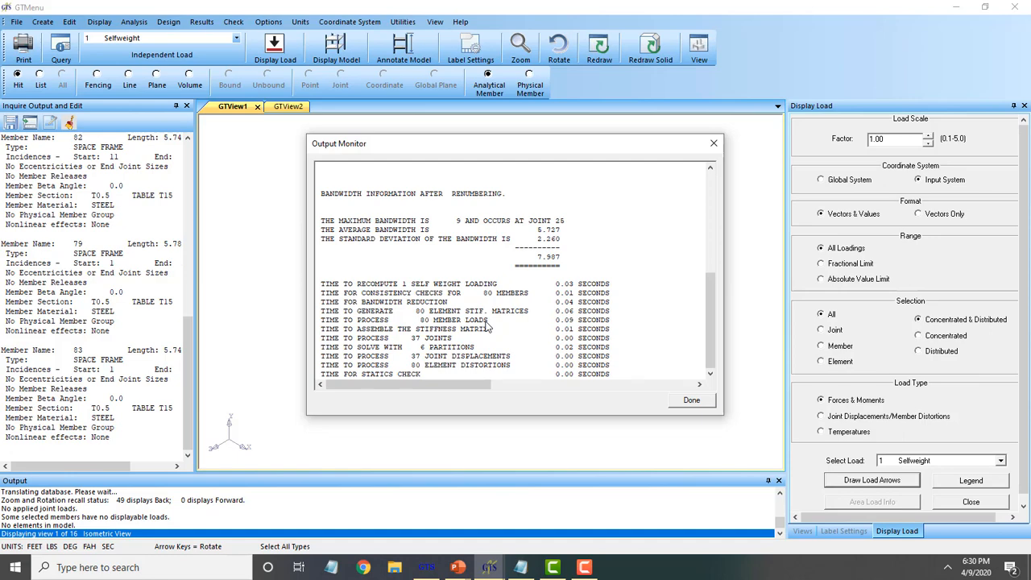
left_click(692, 401)
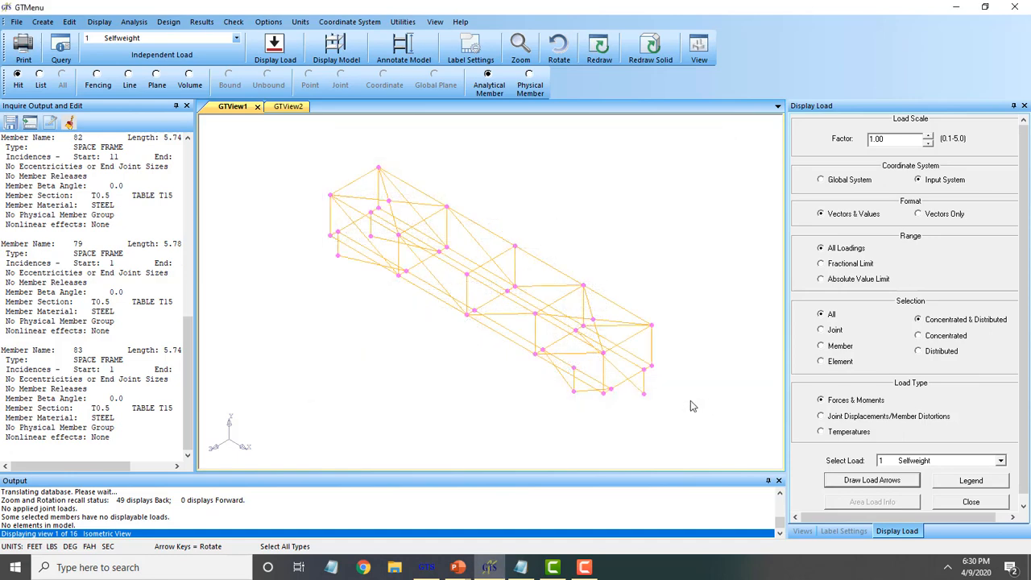
Display only the deformed structure under the Selfweight load, with deformation between joints enabled.
left_click(202, 23)
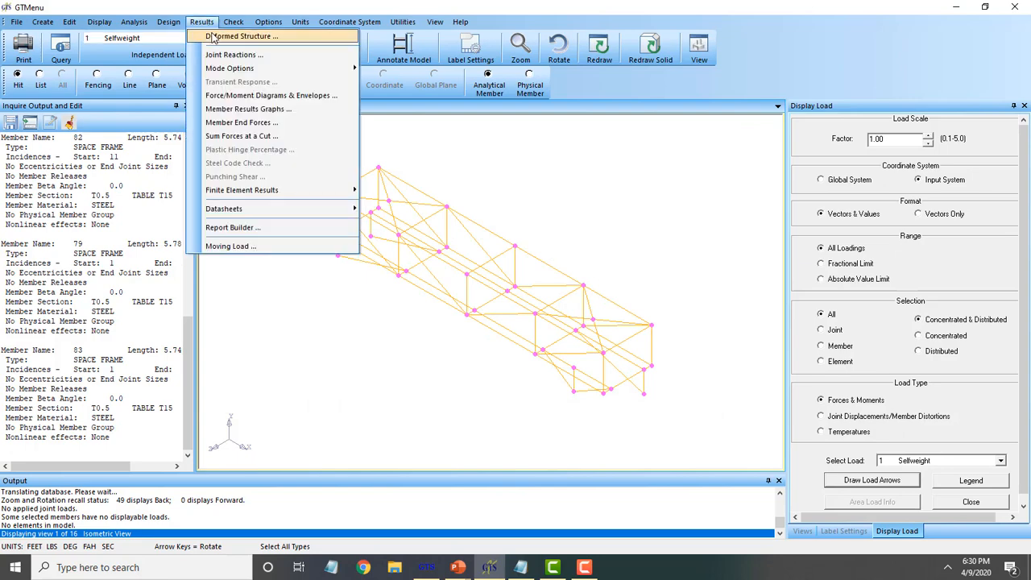
left_click(214, 37)
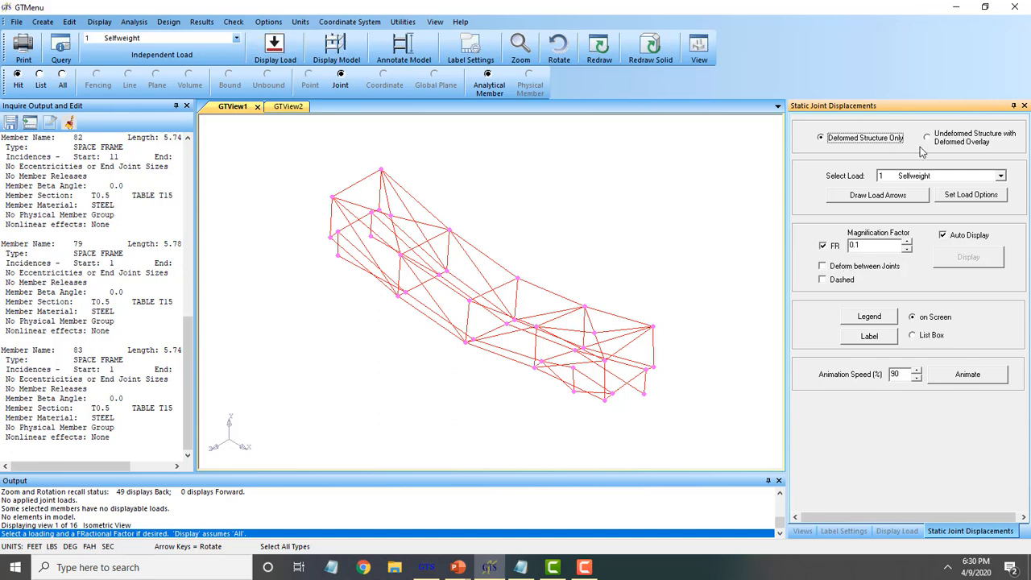
left_click(858, 271)
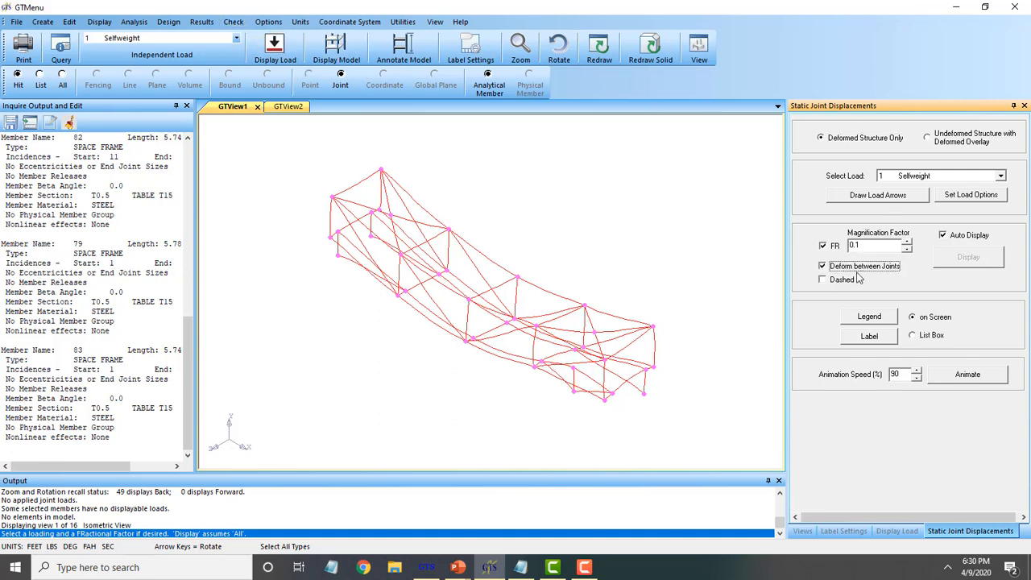
Animate the deformed shape at 10% speed and stop the animation.
left_click_drag(901, 374, 846, 372)
type("10")
left_click(969, 375)
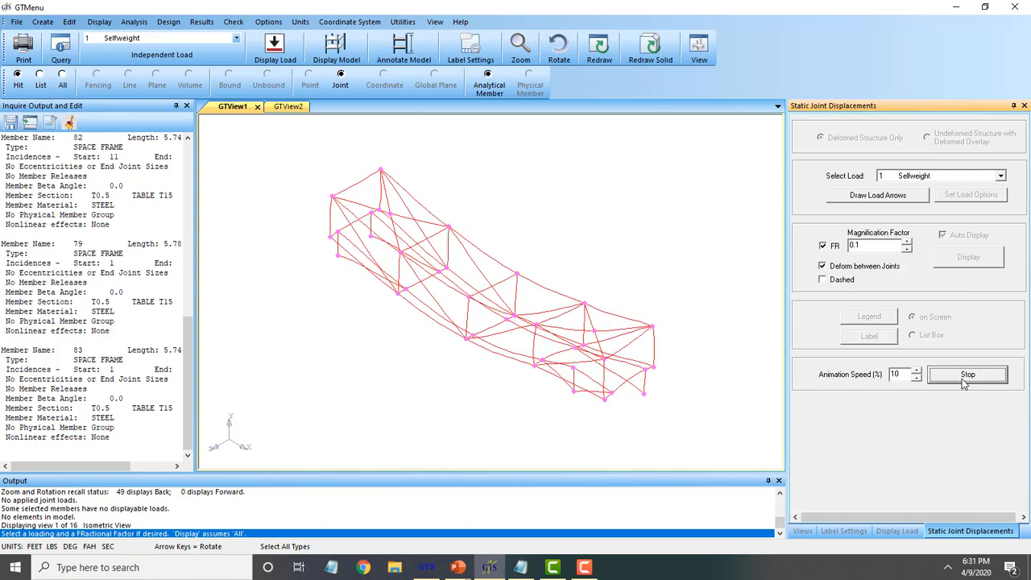
left_click(967, 375)
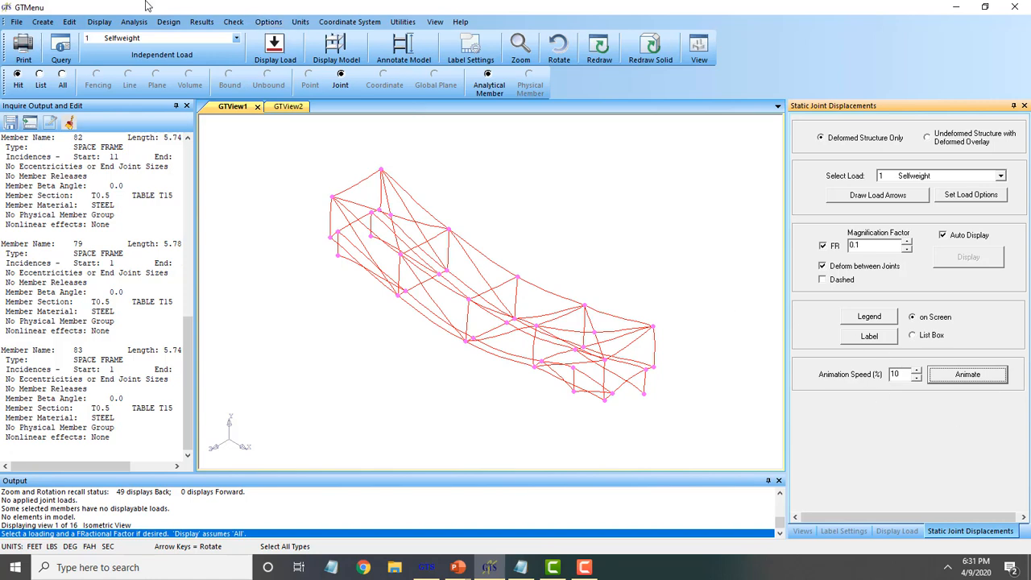
Set the active length unit to inches.
left_click(300, 22)
left_click(310, 34)
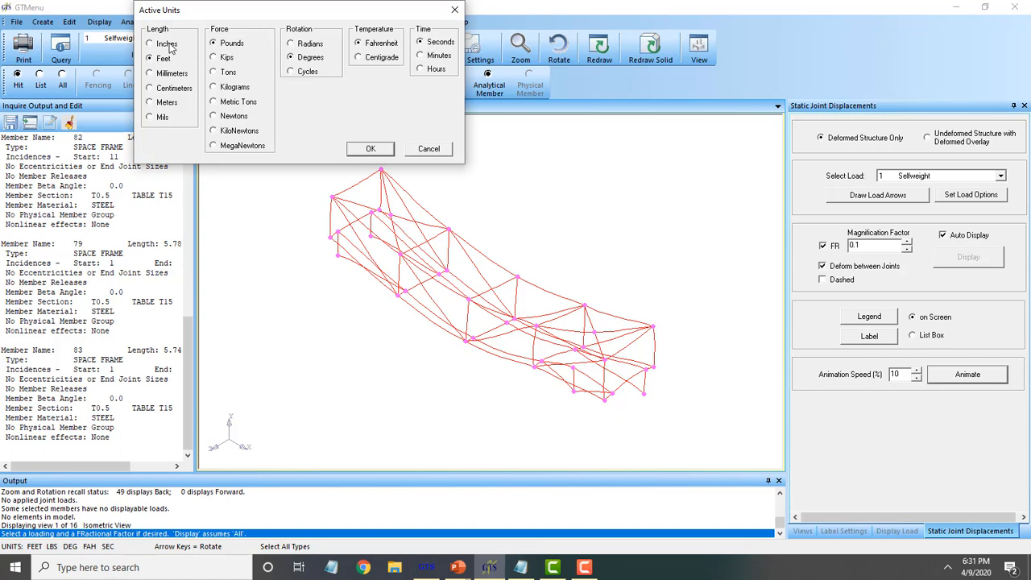
left_click(368, 155)
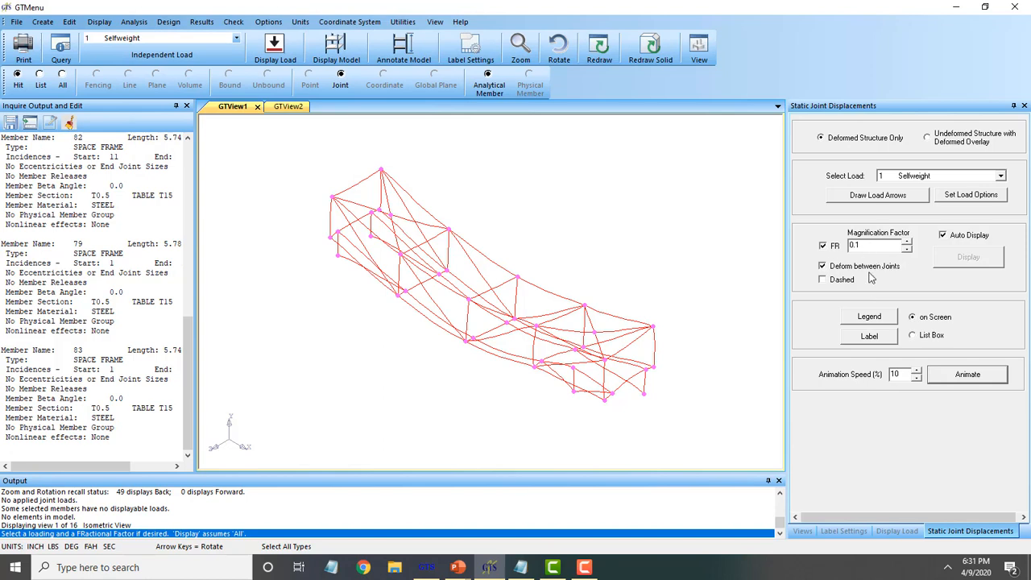
Place the displacement legend above the deformed structure and label the displacements of the middle joint on the far top chord.
left_click(870, 316)
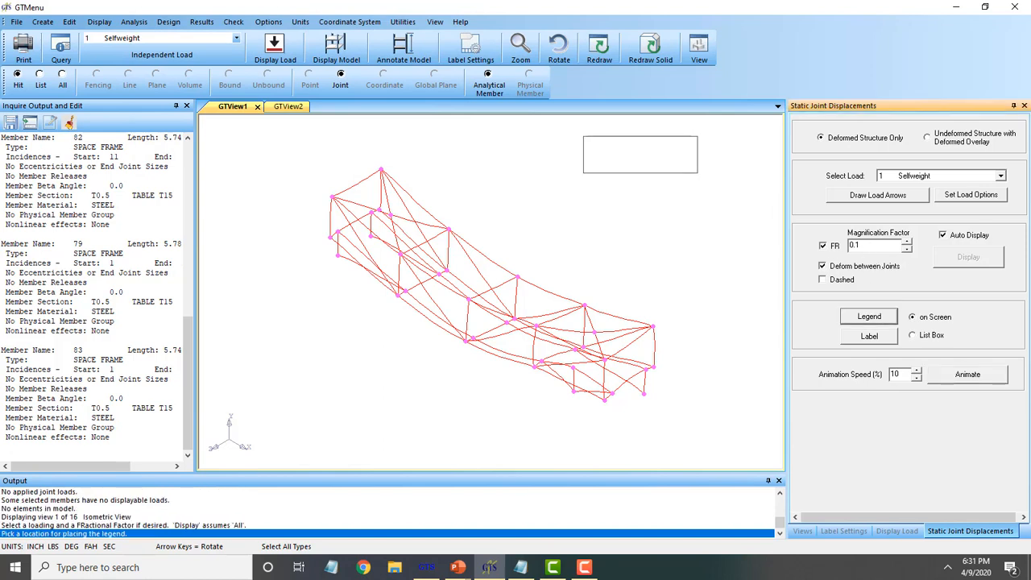
left_click(617, 171)
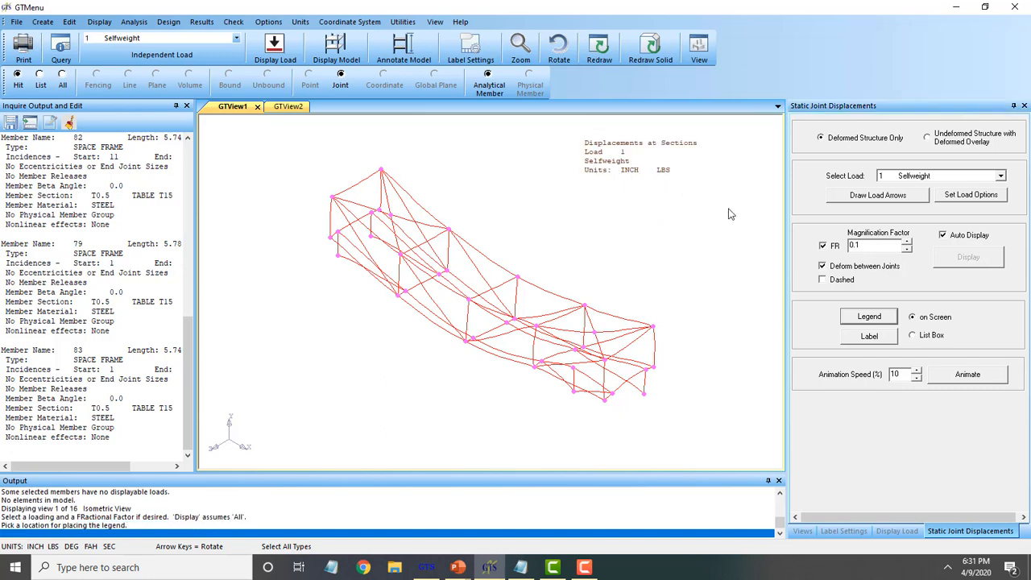
left_click(859, 341)
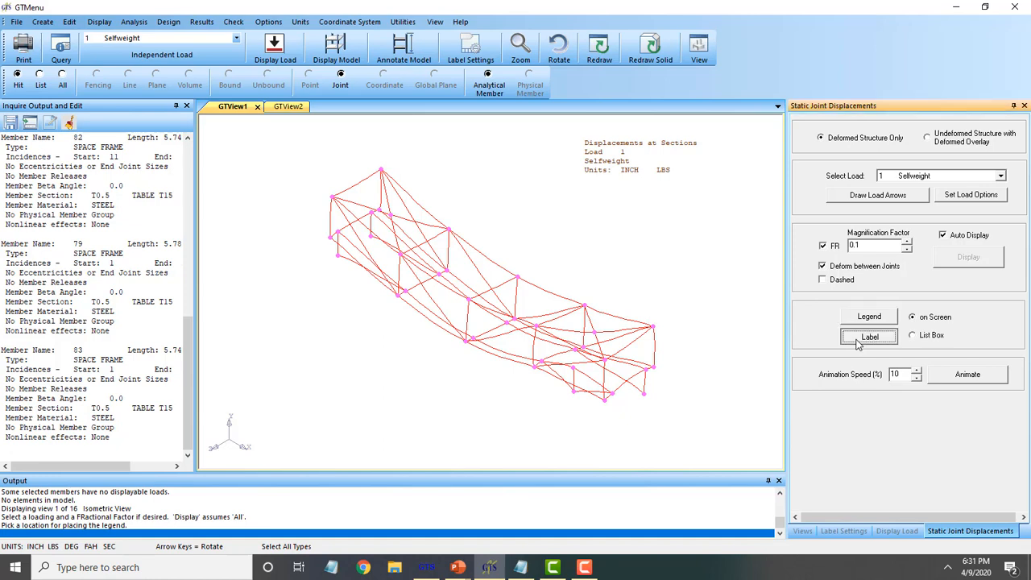
left_click(516, 277)
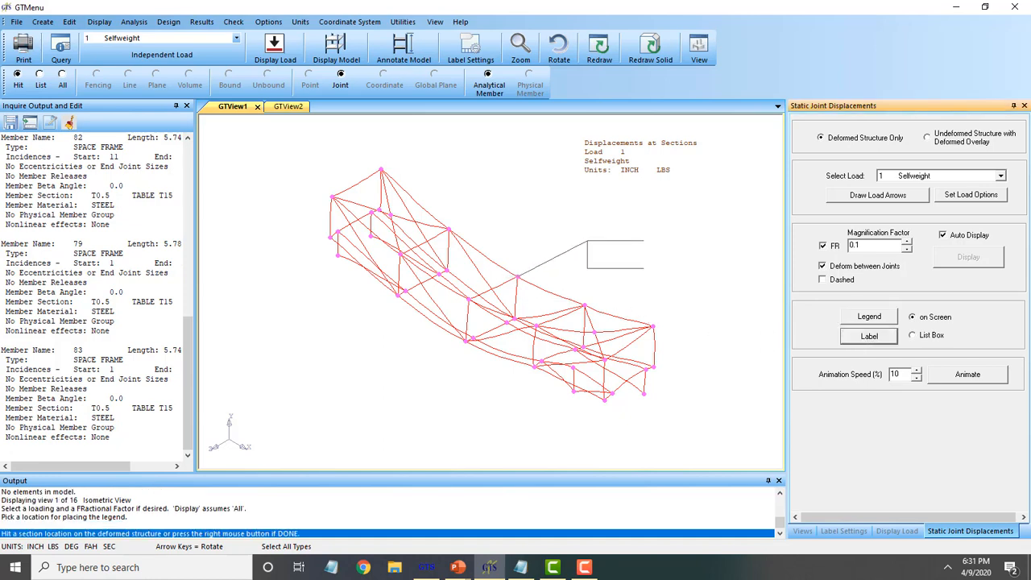
left_click(599, 225)
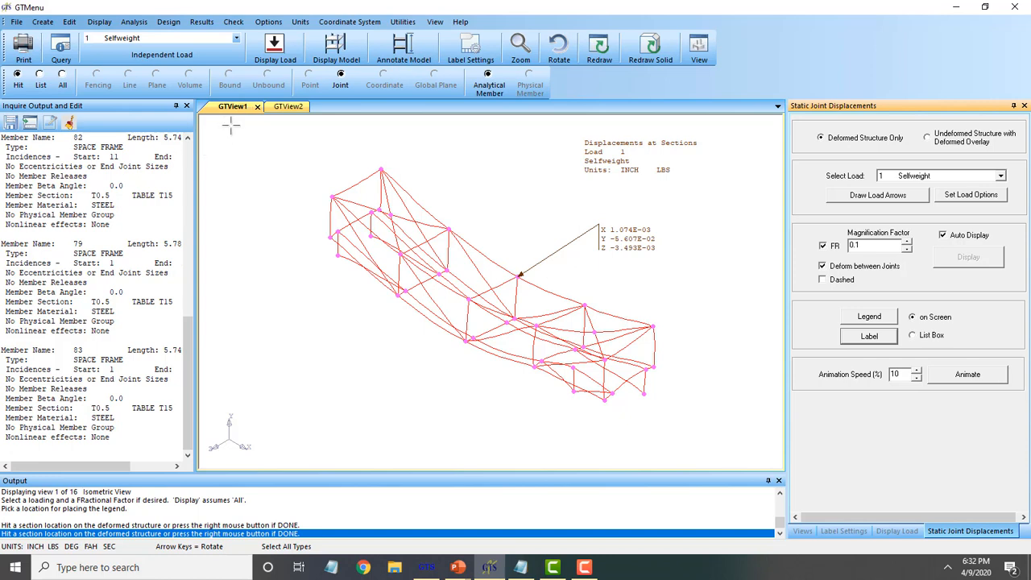
left_click(240, 190)
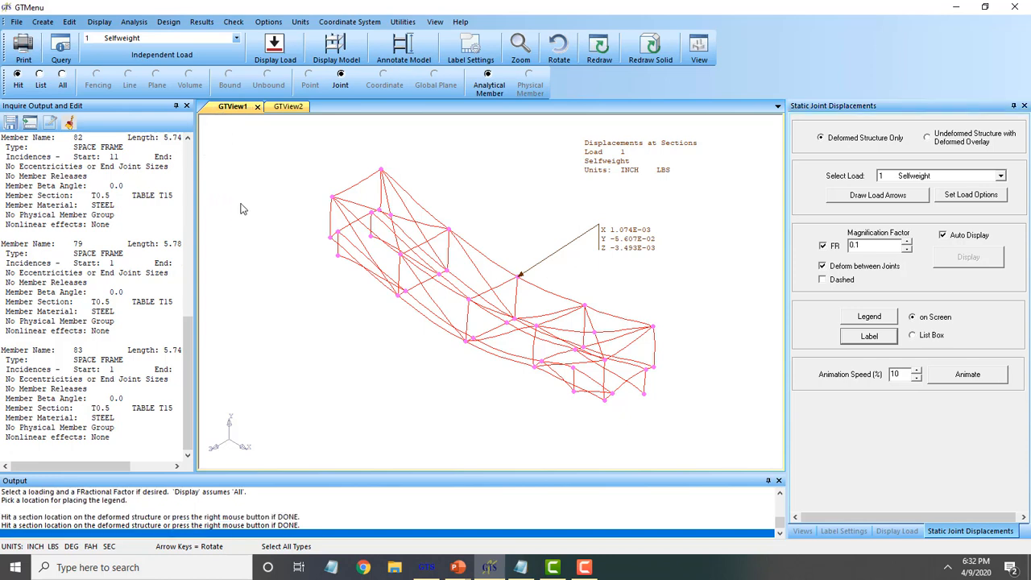
Set up a member moment diagram for Bending Z under the Selfweight load with maximum and minimum labels.
left_click(202, 22)
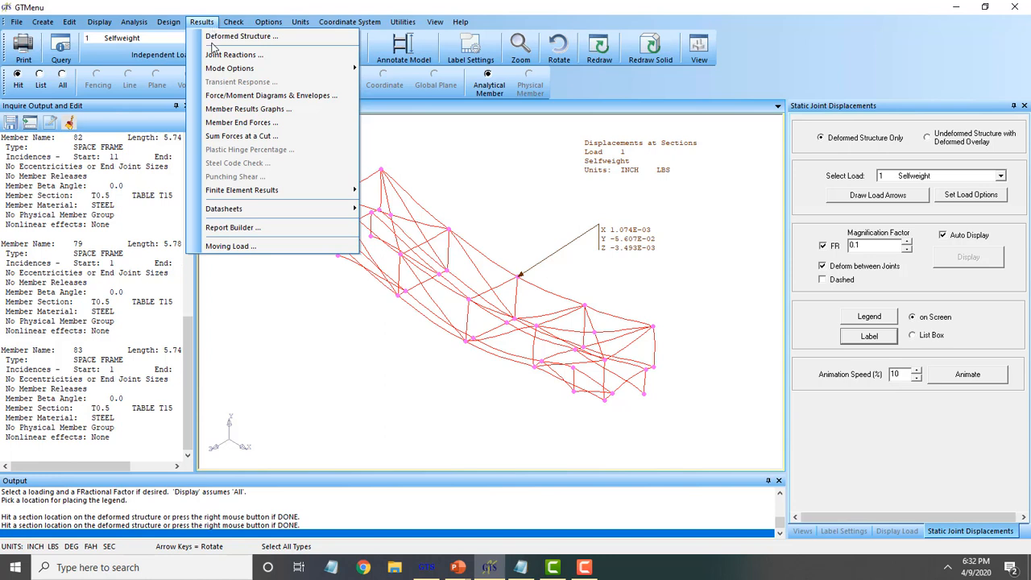
left_click(253, 95)
left_click(825, 188)
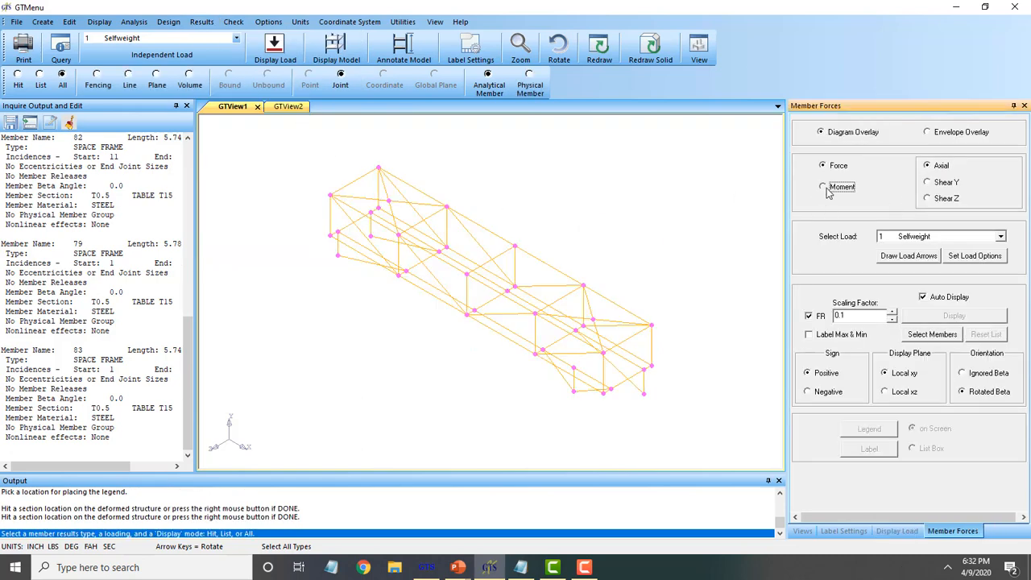
left_click(964, 202)
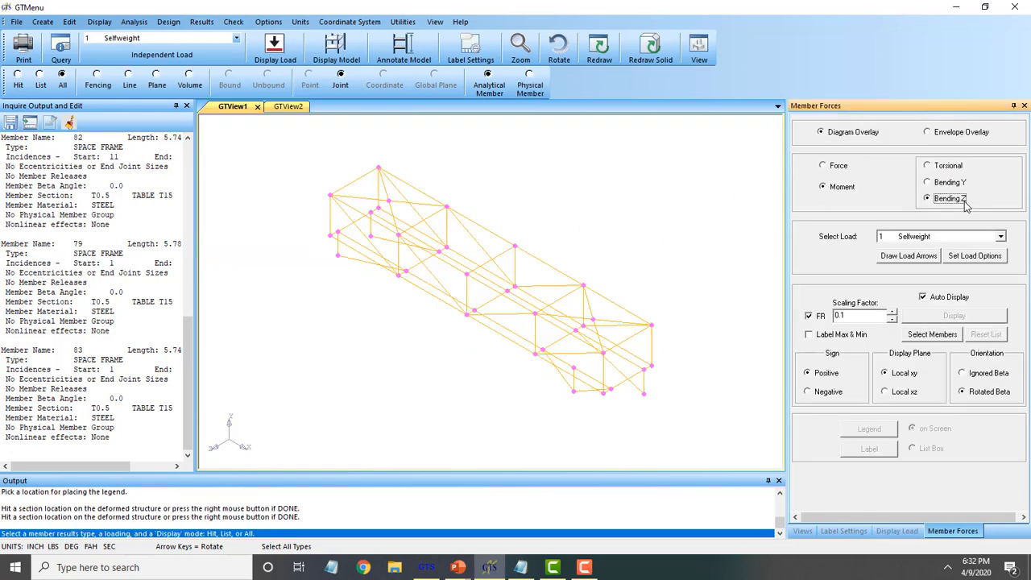
left_click(853, 339)
left_click(932, 334)
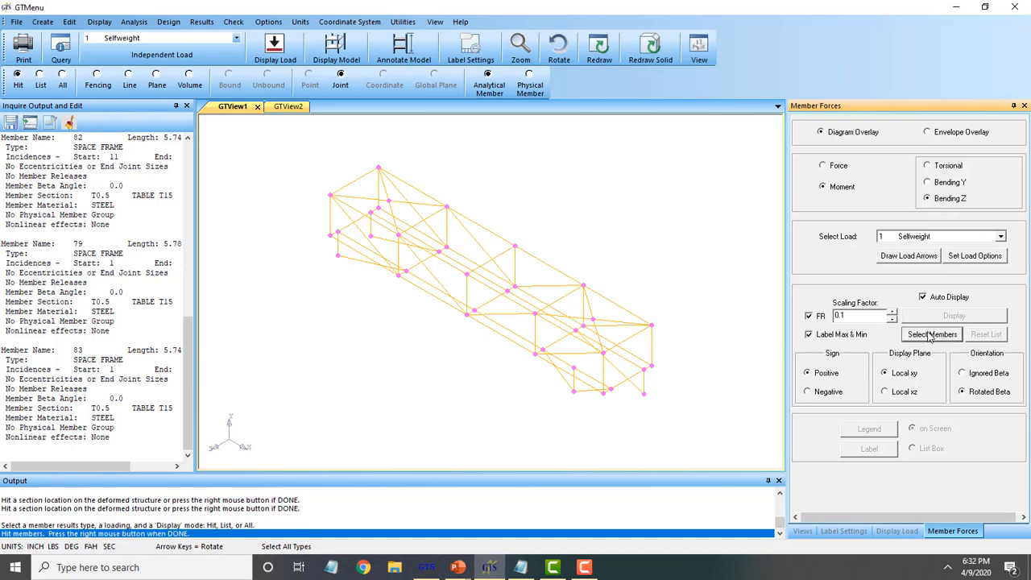
right_click(572, 228)
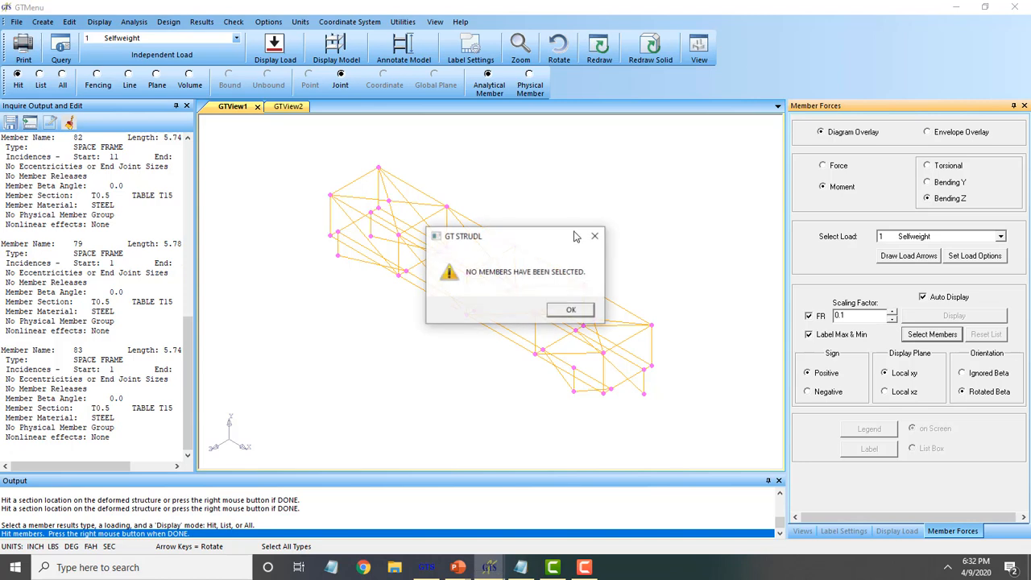
left_click(570, 310)
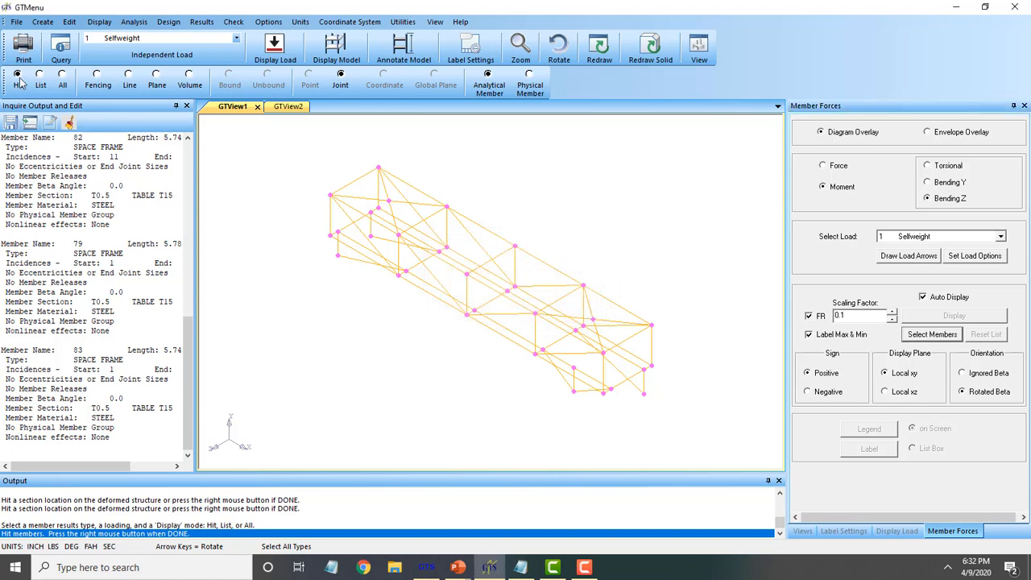
Display the Bending Z moment diagrams with maximum and minimum labels on all members of the truss.
left_click(62, 80)
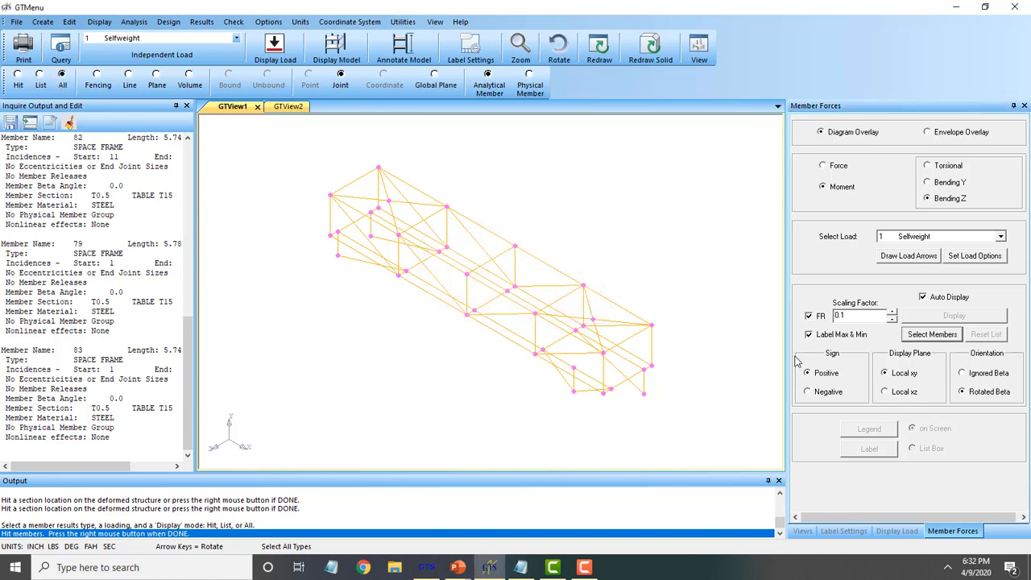
left_click(927, 334)
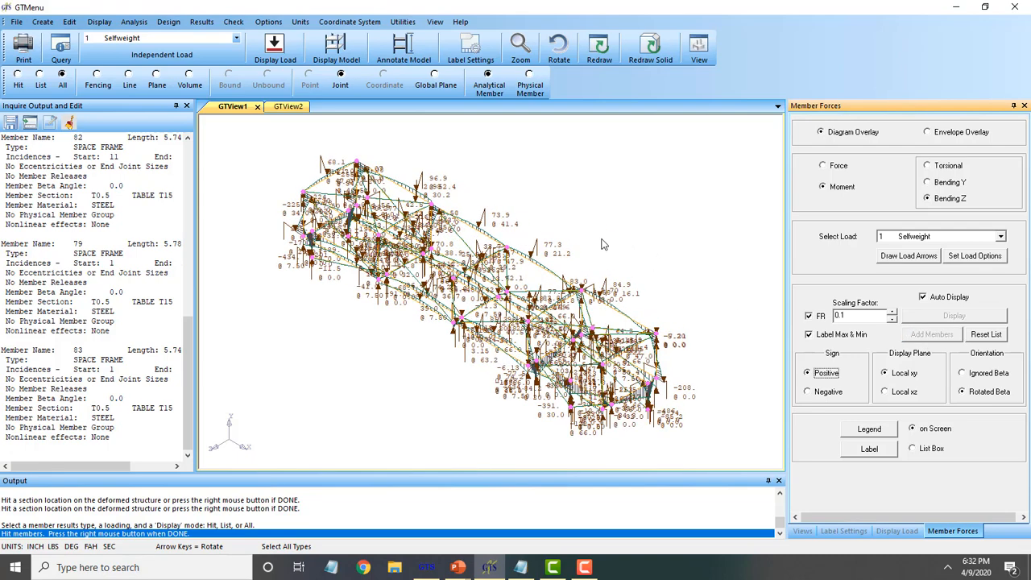
scroll(602, 242, "up", 5)
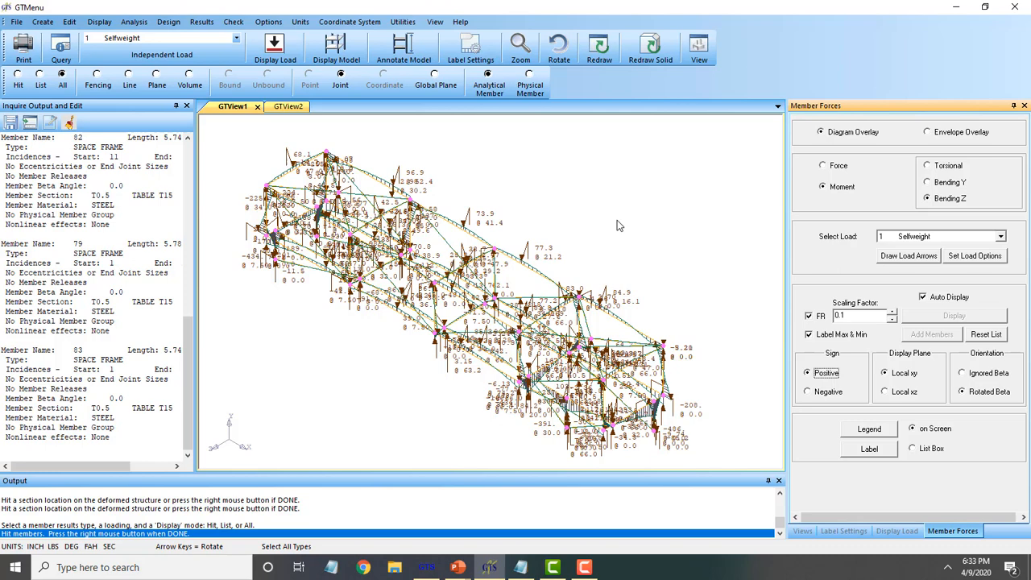
Examine the moment diagrams in the isometric plane views at X = 5.500, X = 16.500 and Y = 1.667 feet.
left_click(803, 532)
left_click(895, 204)
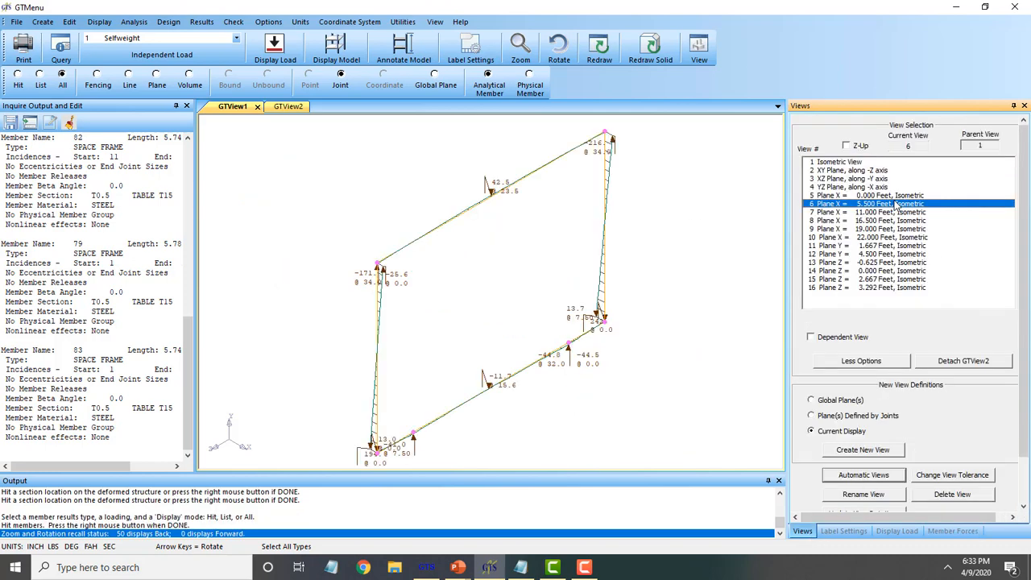
left_click(897, 221)
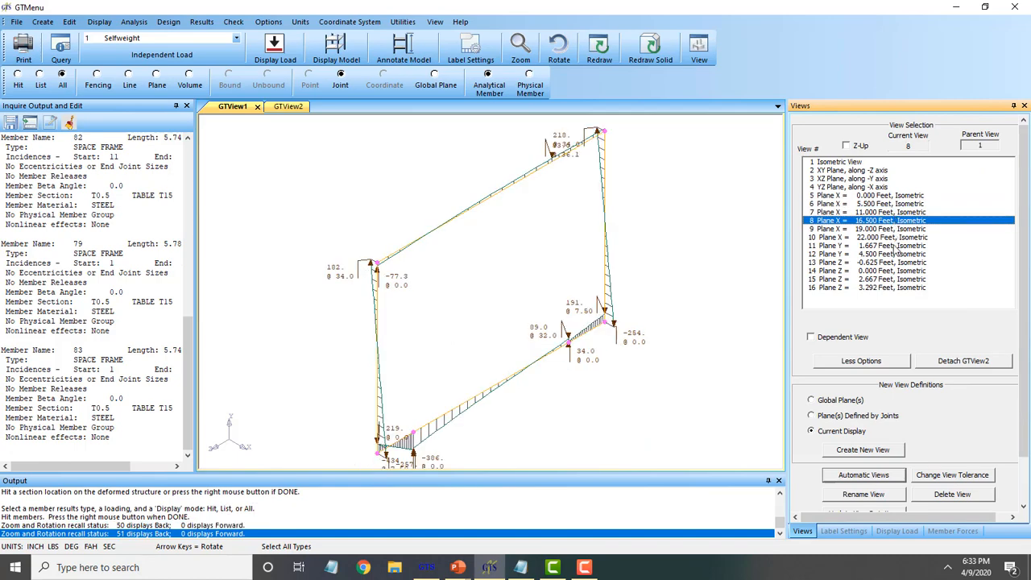
left_click(894, 245)
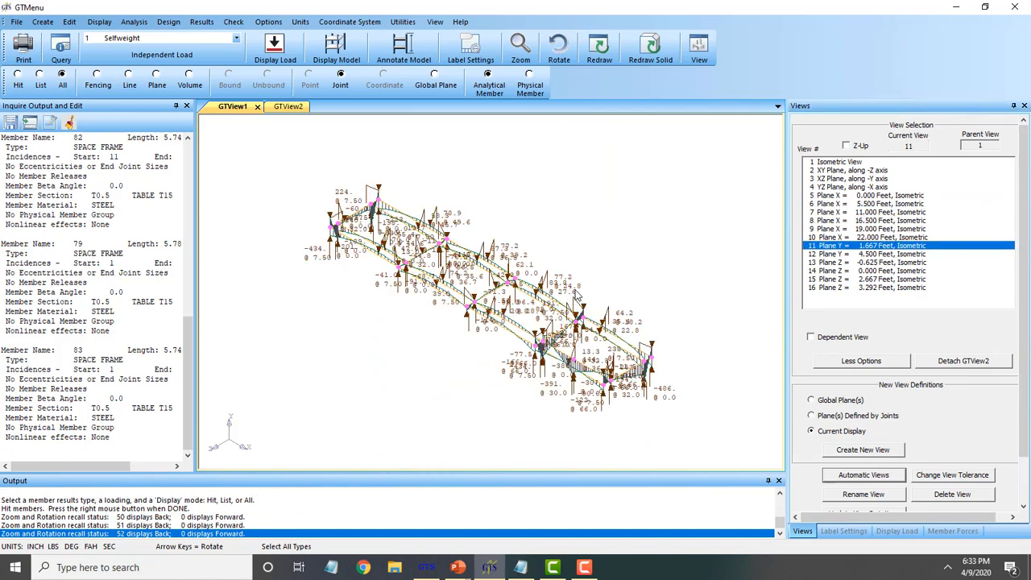
scroll(577, 292, "up", 3)
scroll(565, 258, "up", 3)
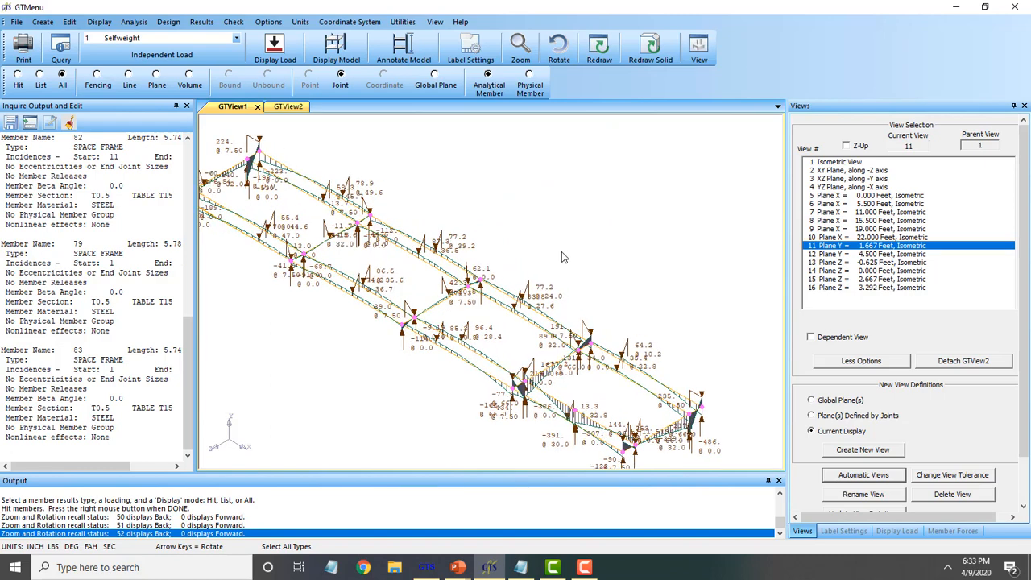
scroll(568, 296, "up", 3)
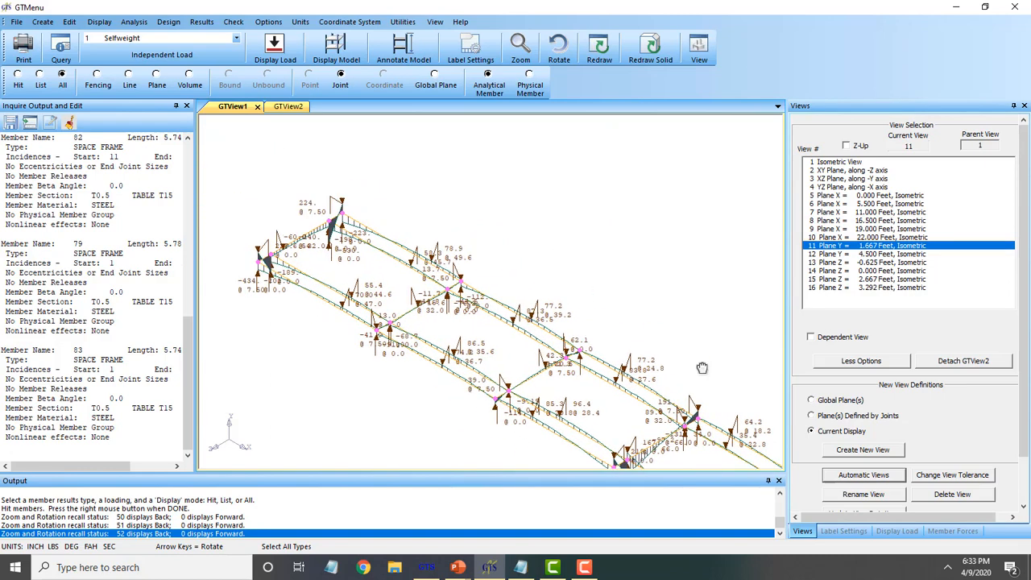
scroll(570, 303, "up", 1)
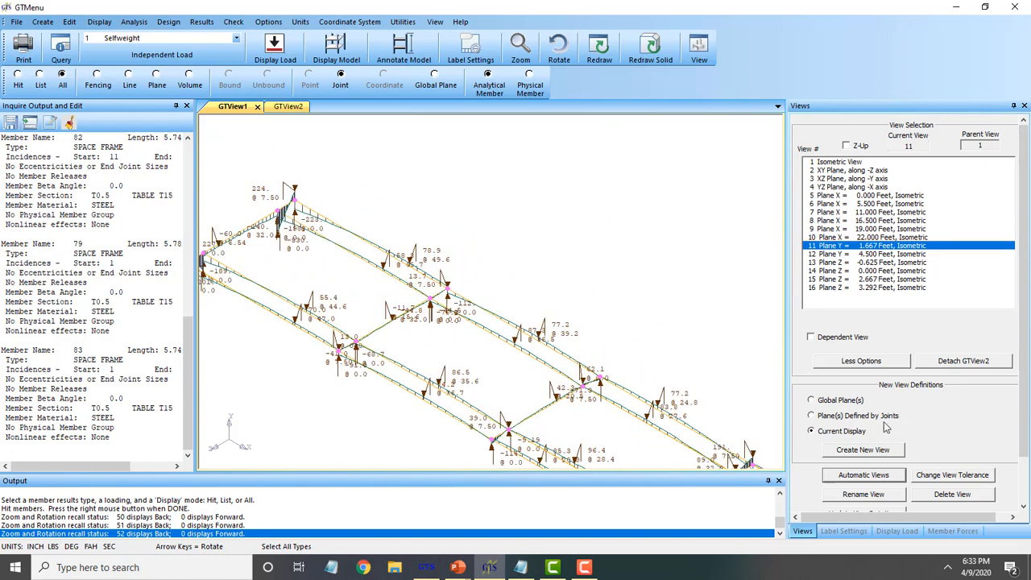
Set the moment diagram scaling factor to 0.4 and inspect the enlarged diagrams along the Y = 1.667 feet plane.
left_click(951, 531)
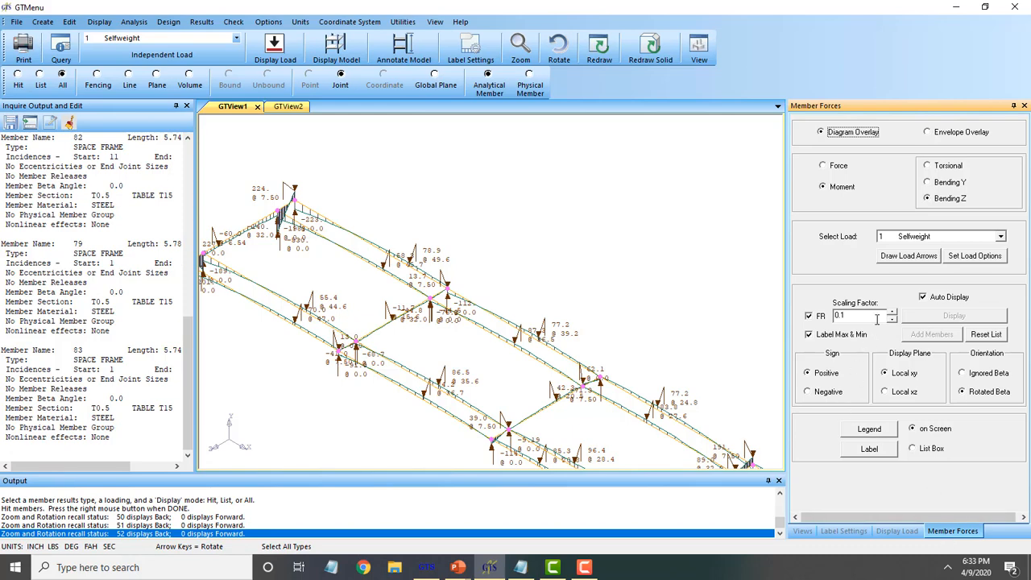
left_click(892, 321)
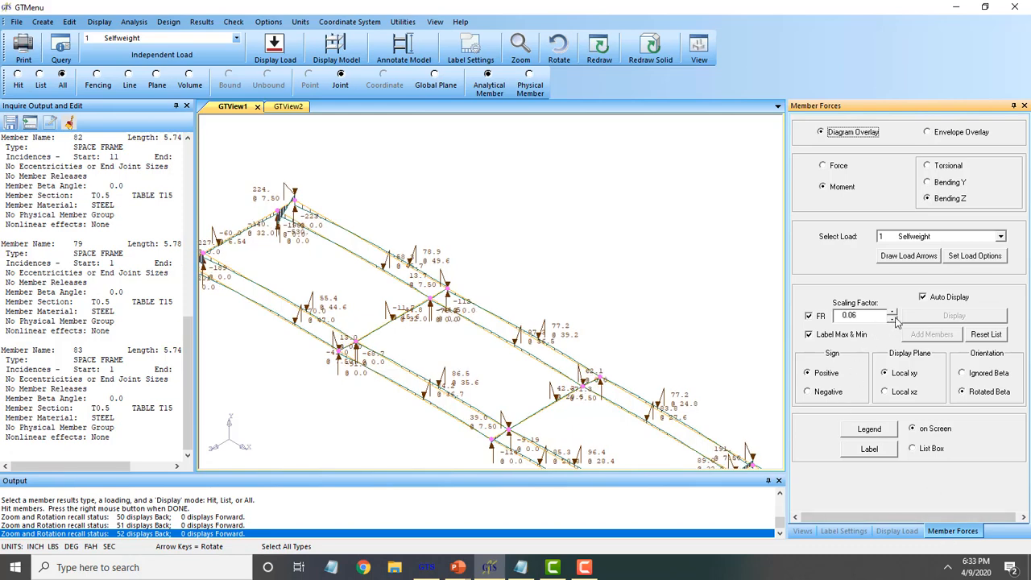
left_click(892, 314)
left_click(892, 313)
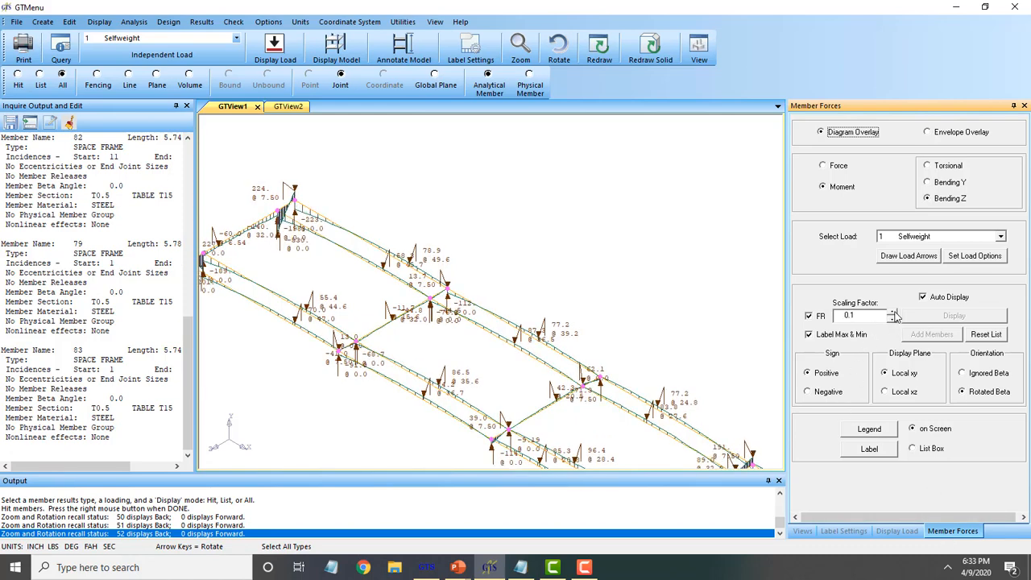
left_click(893, 314)
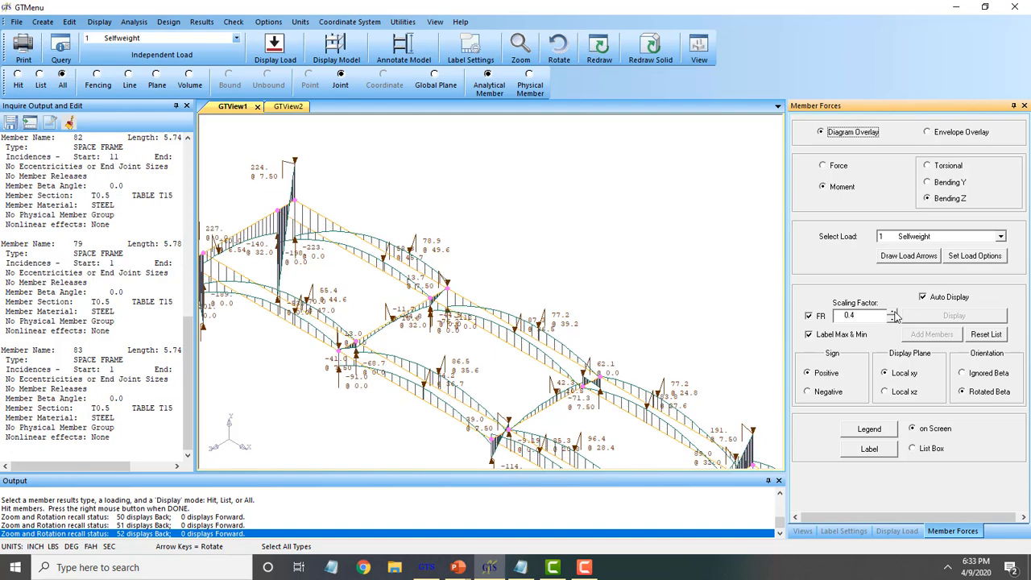
scroll(704, 271, "down", 3)
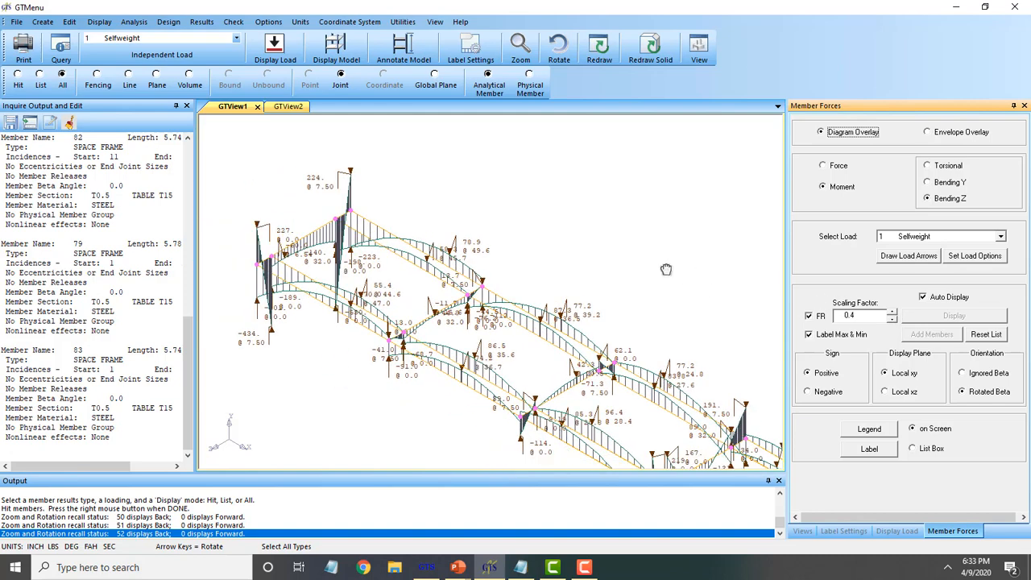
middle_click_drag(667, 270, 660, 207)
middle_click_drag(492, 324, 225, 259)
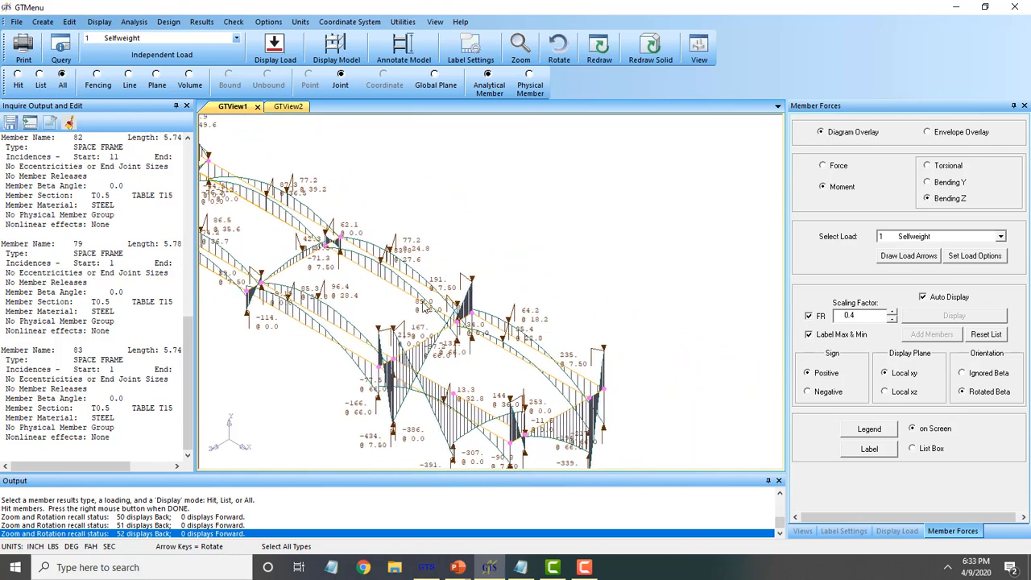
Clear the moment diagrams, redraw the members as solids and restore the full isometric view of the truss.
left_click(599, 62)
left_click(648, 50)
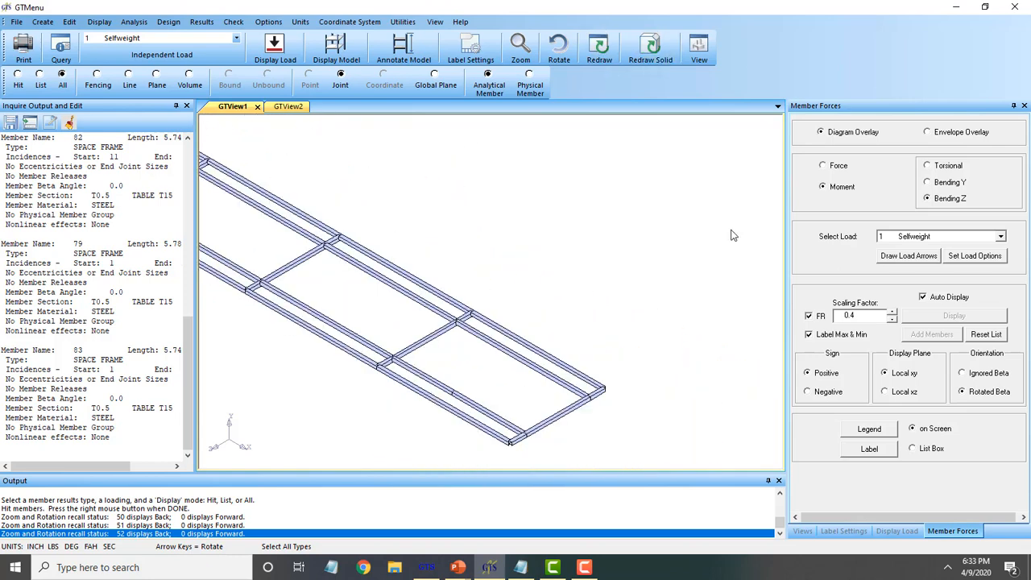
left_click(803, 532)
left_click(853, 162)
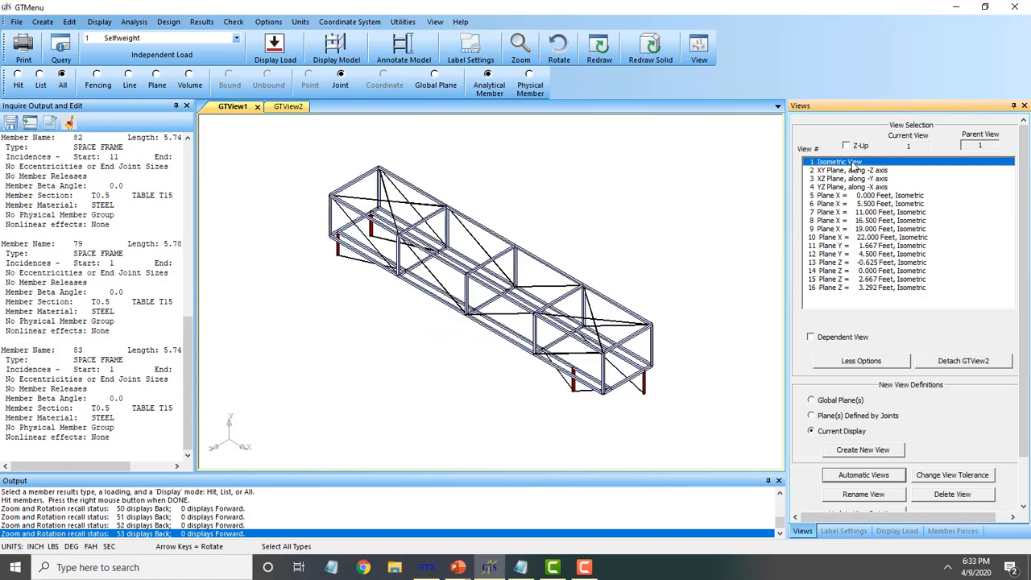